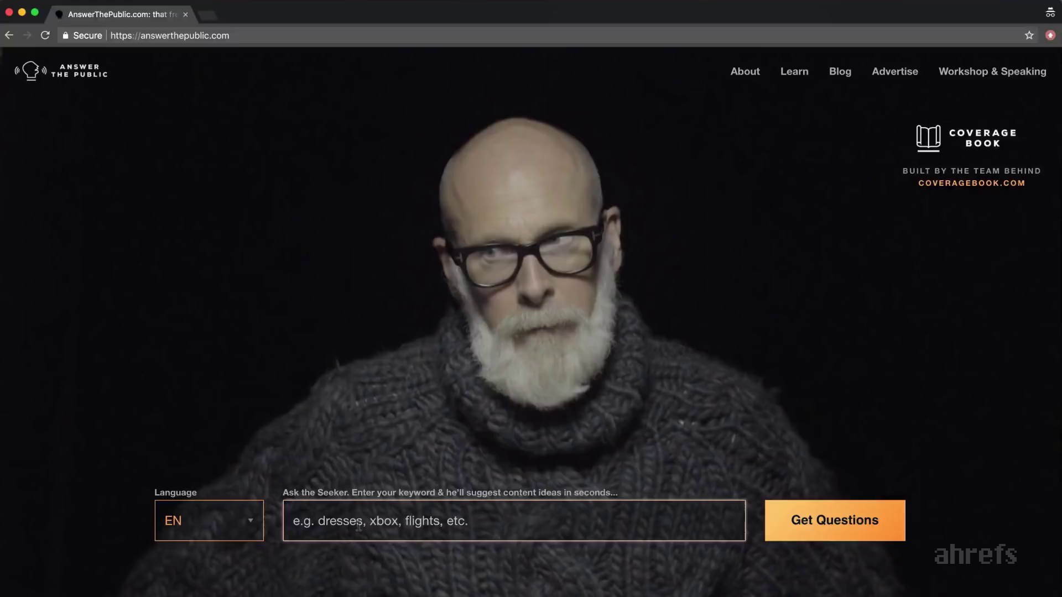
Step: Generate Answer The Public's English question report for 'cats', showing 196 questions
{"action": "left_click", "coordinate": [863, 519]}
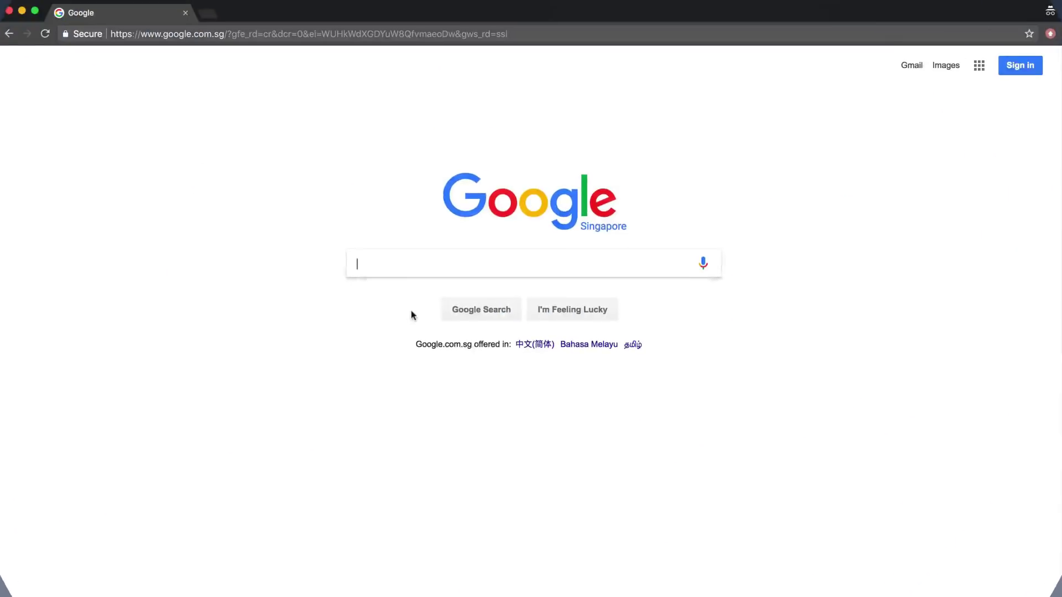
Step: Check Google's autocomplete for 'can cats' followed by the letters a, b, c and d
{"action": "type", "text": "can cats"}
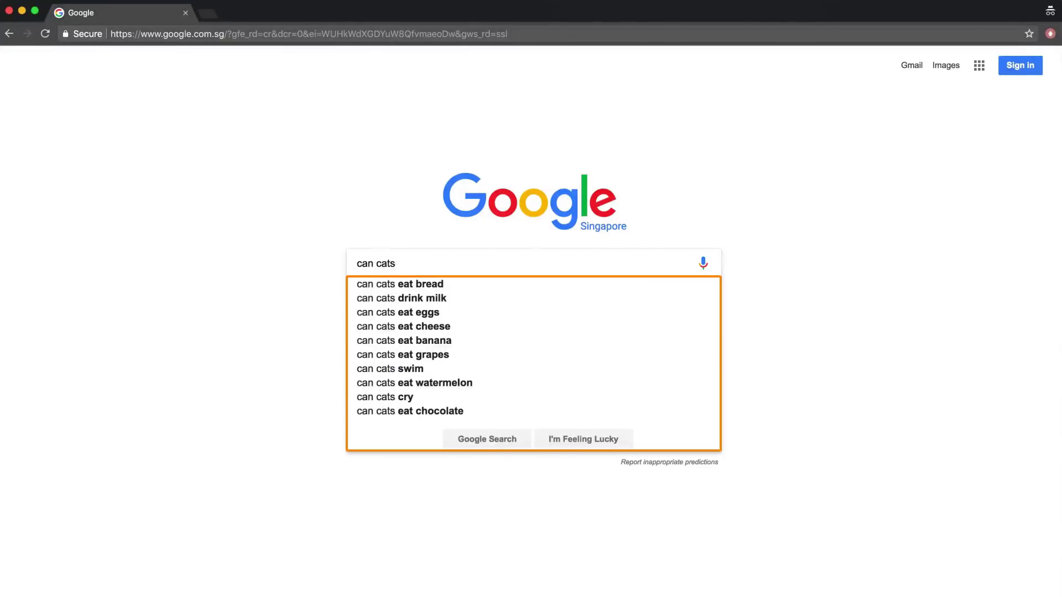
{"action": "type", "text": "a"}
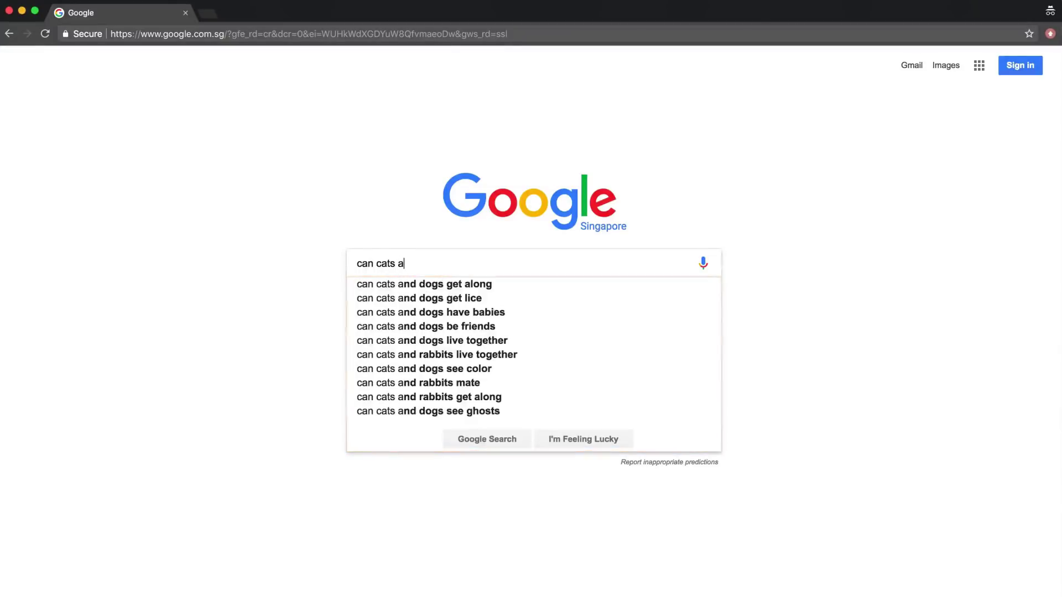
{"action": "key", "text": "BackSpace"}
{"action": "type", "text": "b"}
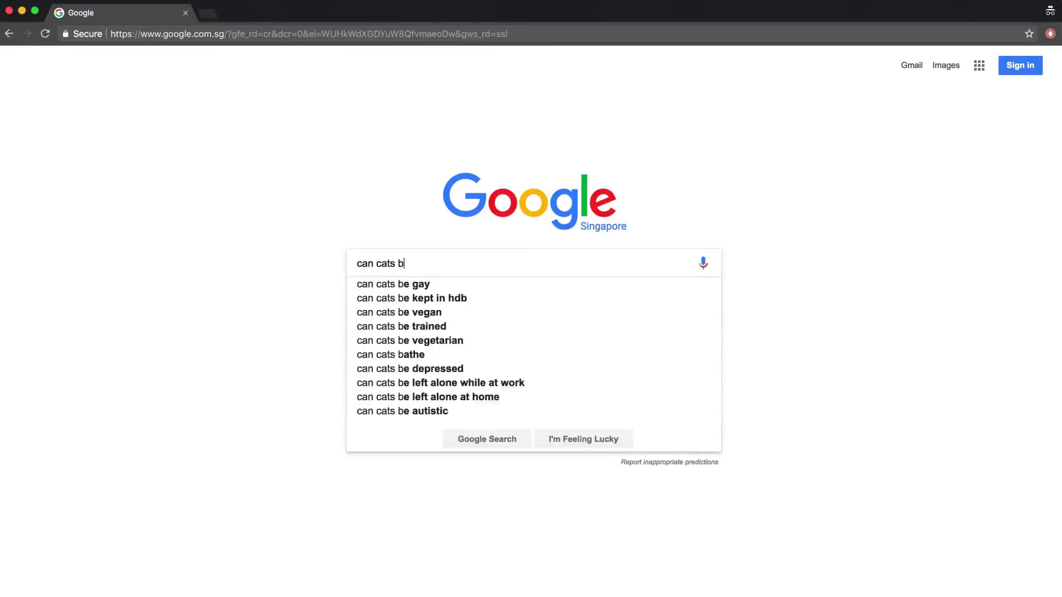
{"action": "key", "text": "BackSpace"}
{"action": "type", "text": "c"}
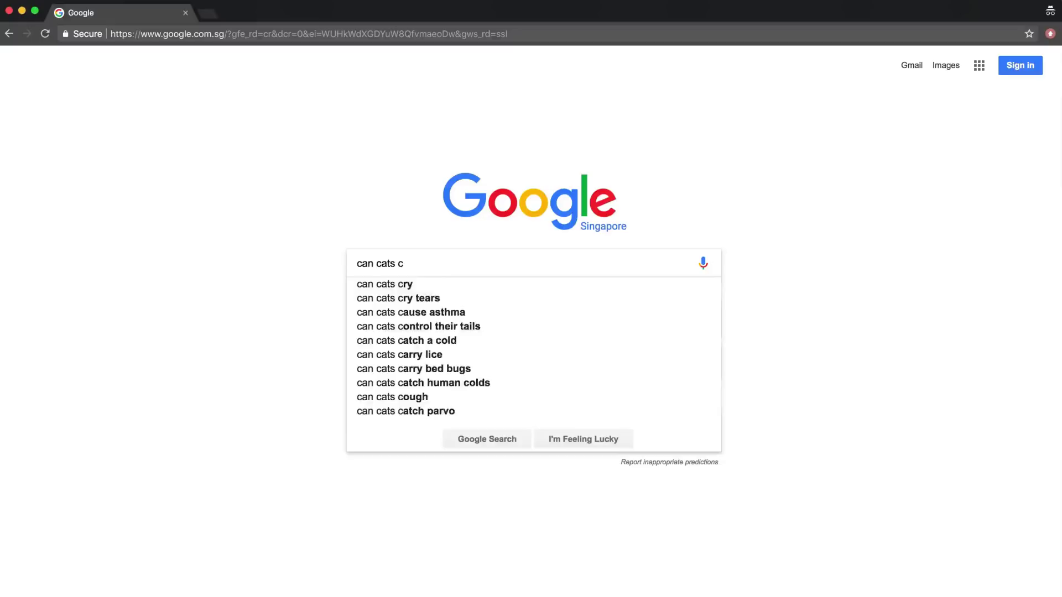
{"action": "key", "text": "BackSpace"}
{"action": "type", "text": "d"}
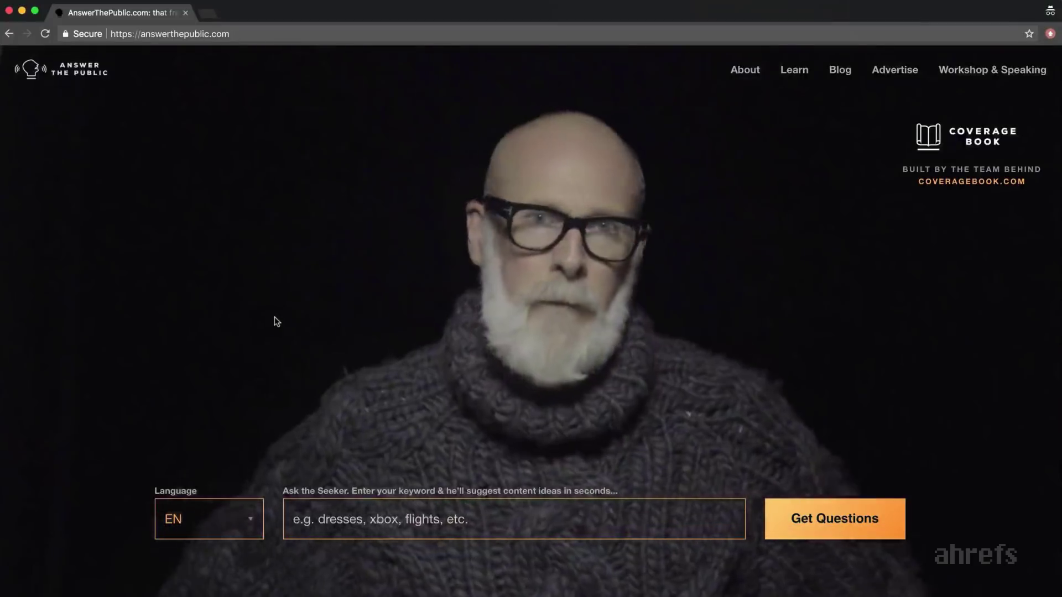
Step: Highlight Answer The Public's sentence about Google and Bing auto suggest, then ready the address bar
{"action": "scroll", "coordinate": [277, 322], "scroll_direction": "down", "scroll_amount": 8}
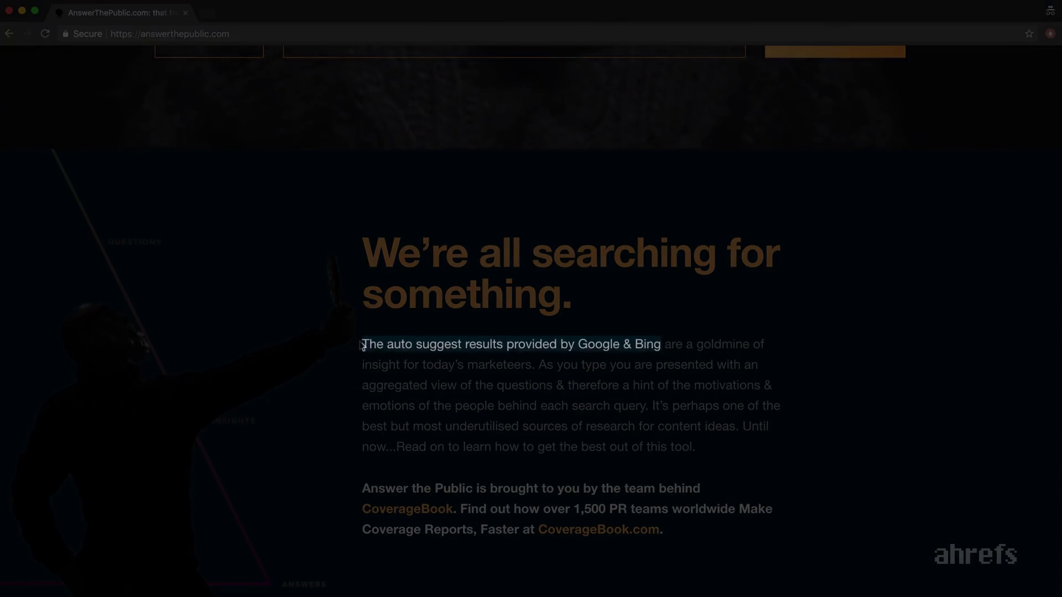
{"action": "left_click_drag", "start_coordinate": [362, 344], "coordinate": [661, 344]}
{"action": "left_click", "coordinate": [329, 134]}
{"action": "left_click", "coordinate": [313, 34]}
Step: Go to ubersuggest.io and list its 357 keyword suggestions for 'cats'
{"action": "type", "text": "Ubersuggest"}
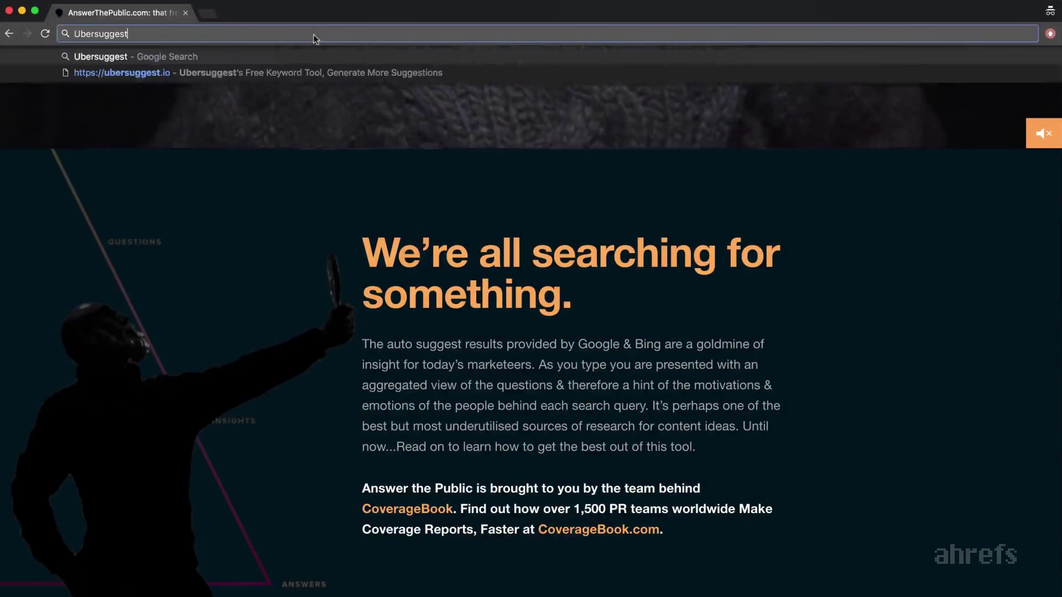
{"action": "left_click", "coordinate": [260, 73]}
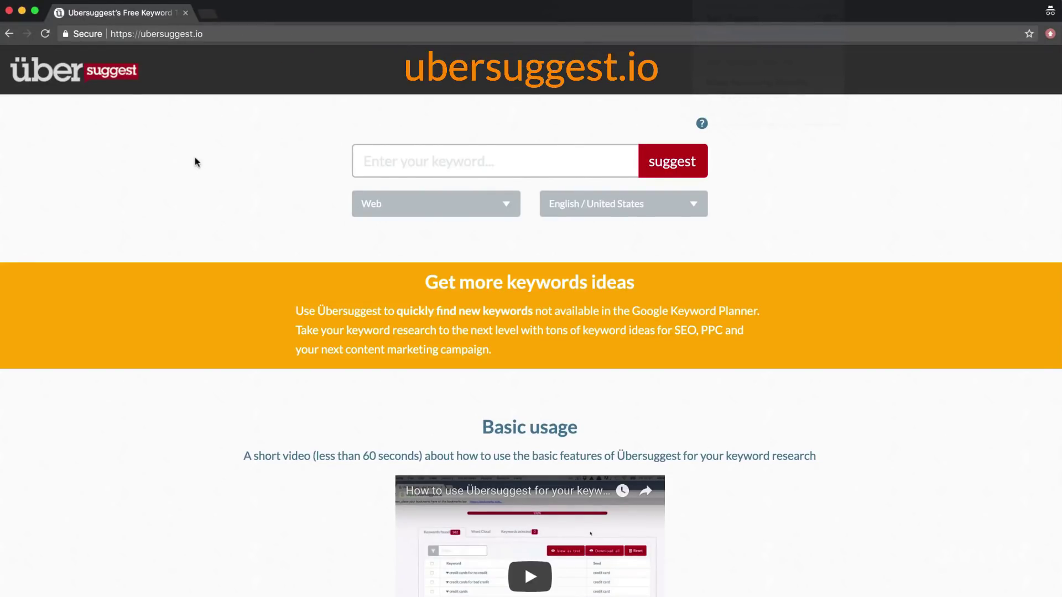
{"action": "type", "text": "cats"}
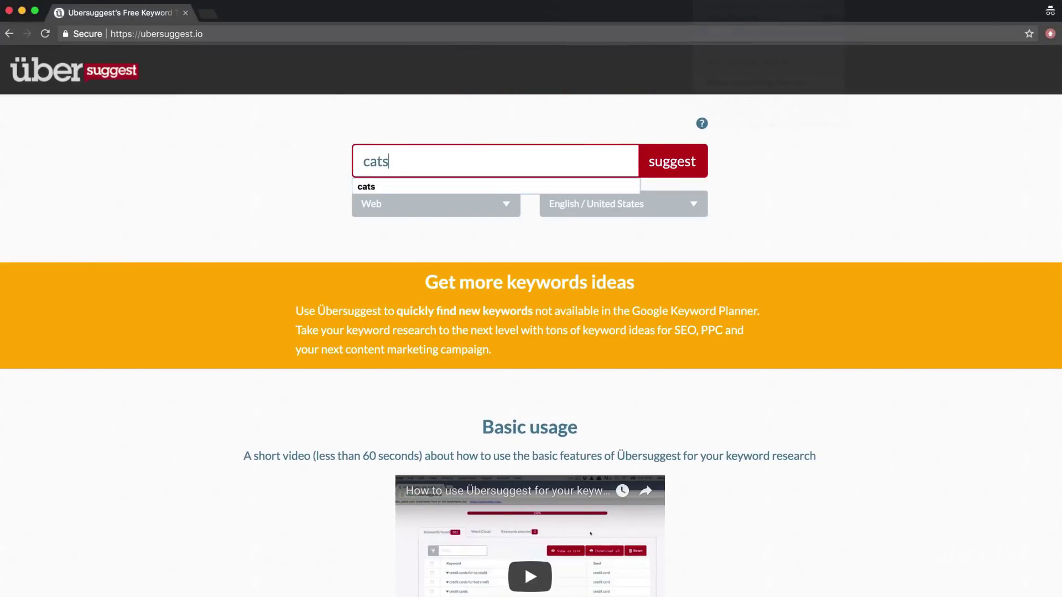
{"action": "key", "text": "Return"}
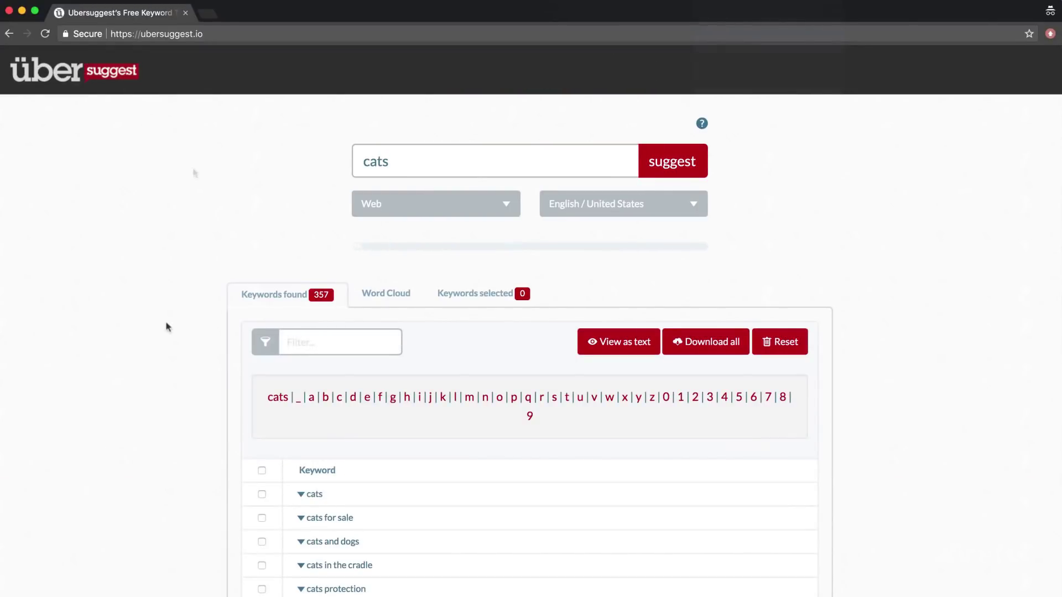
{"action": "scroll", "coordinate": [167, 327], "scroll_direction": "down", "scroll_amount": 8}
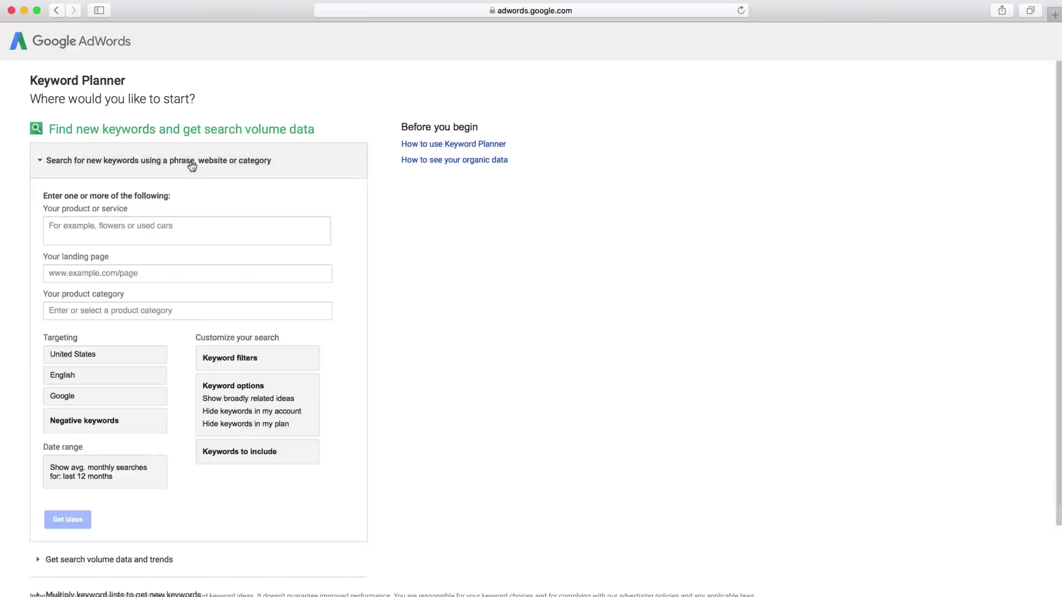
Step: Get Keyword Planner ideas for 'cat' and view them in the Ad group ideas tab
{"action": "left_click", "coordinate": [161, 225]}
{"action": "type", "text": "cats"}
{"action": "left_click", "coordinate": [87, 517]}
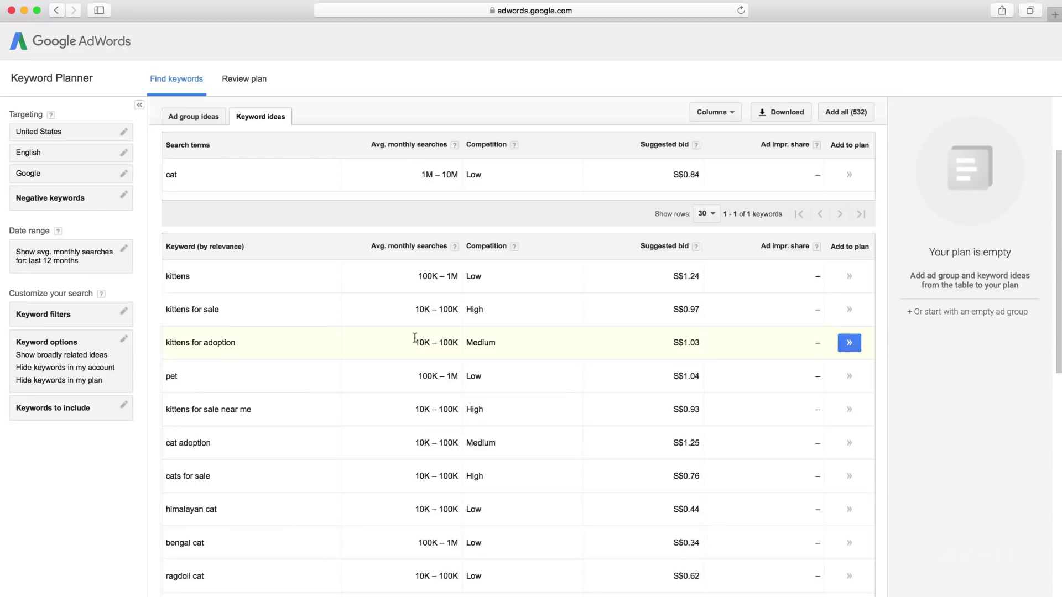
{"action": "left_click", "coordinate": [199, 116]}
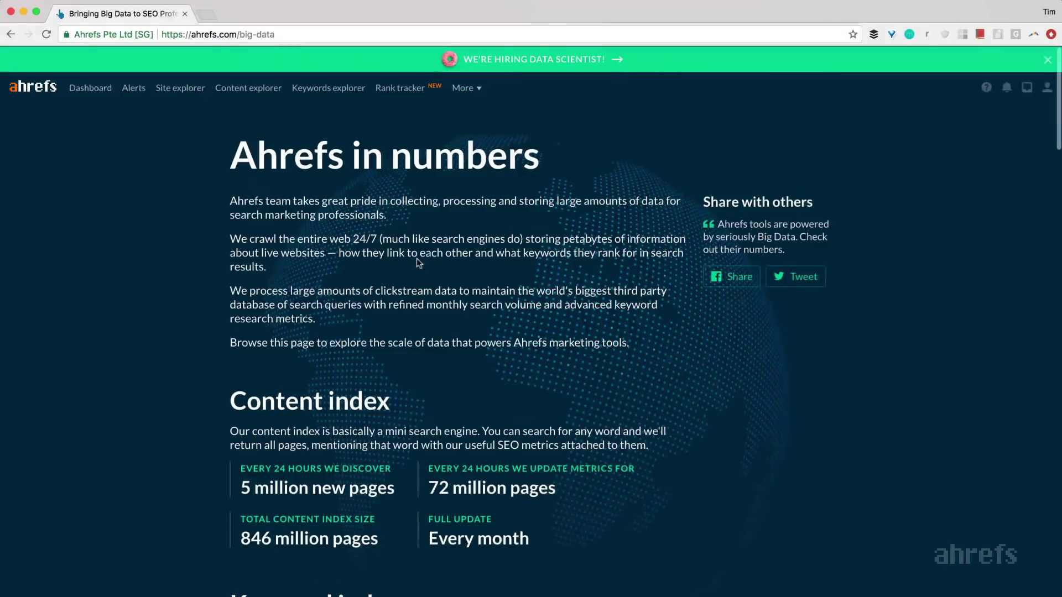
Step: Scroll ahrefs.com/big-data down to the Keyword indexes section showing 4.6 billion keywords
{"action": "scroll", "coordinate": [417, 257], "scroll_direction": "down", "scroll_amount": 7}
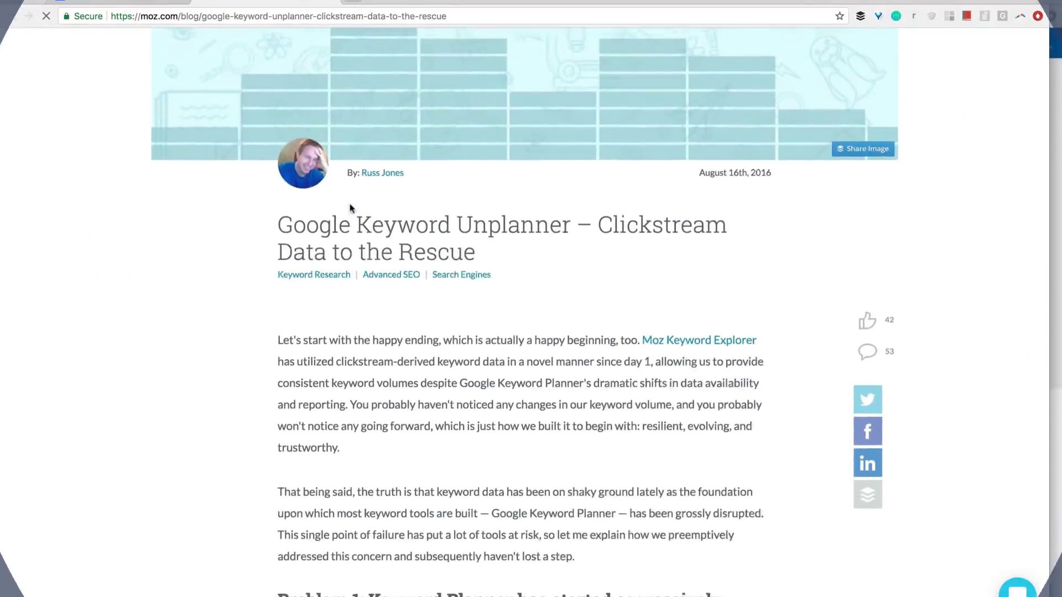
Step: Highlight 'Clickstream Data to the Rescue' in the Moz Keyword Unplanner headline
{"action": "scroll", "coordinate": [350, 208], "scroll_direction": "down", "scroll_amount": 3}
{"action": "left_click_drag", "start_coordinate": [595, 161], "coordinate": [592, 187]}
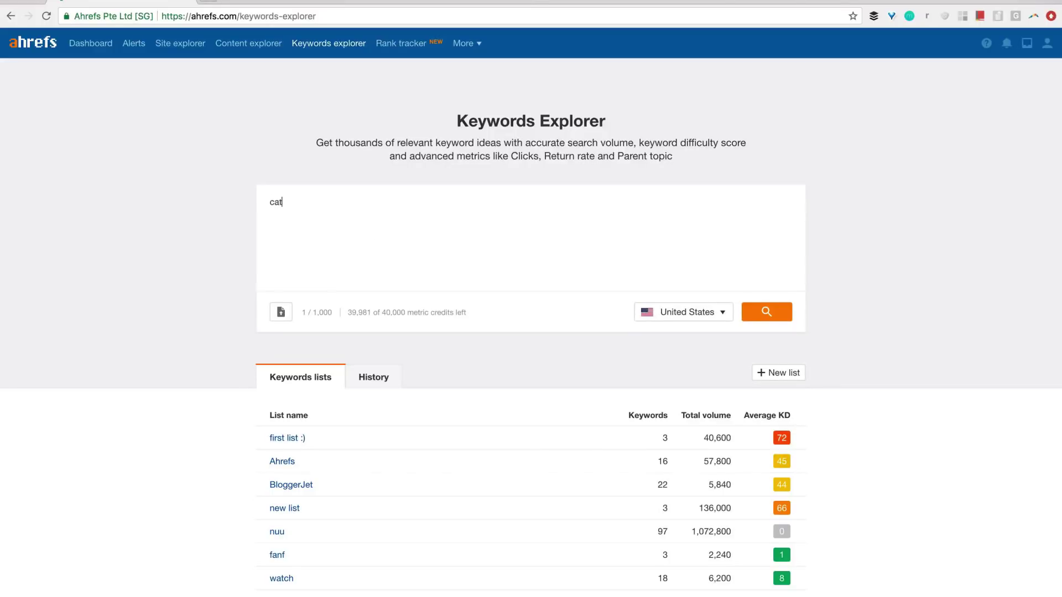
Step: Search 'cats' and show its phrase-match ideas, selecting the 836,445 keyword total
{"action": "type", "text": "s"}
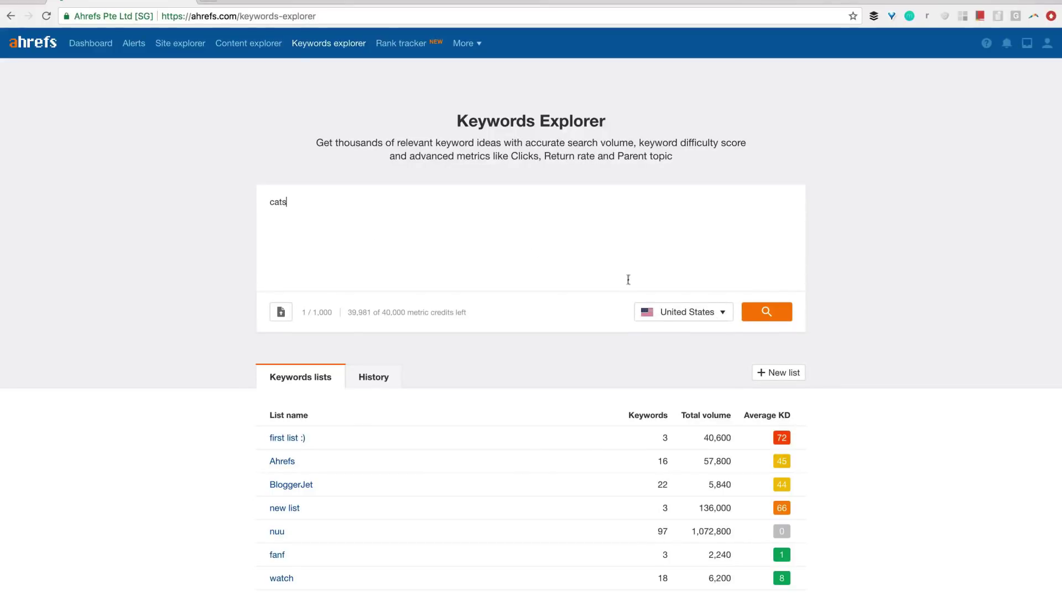
{"action": "left_click", "coordinate": [759, 311]}
{"action": "left_click", "coordinate": [59, 150]}
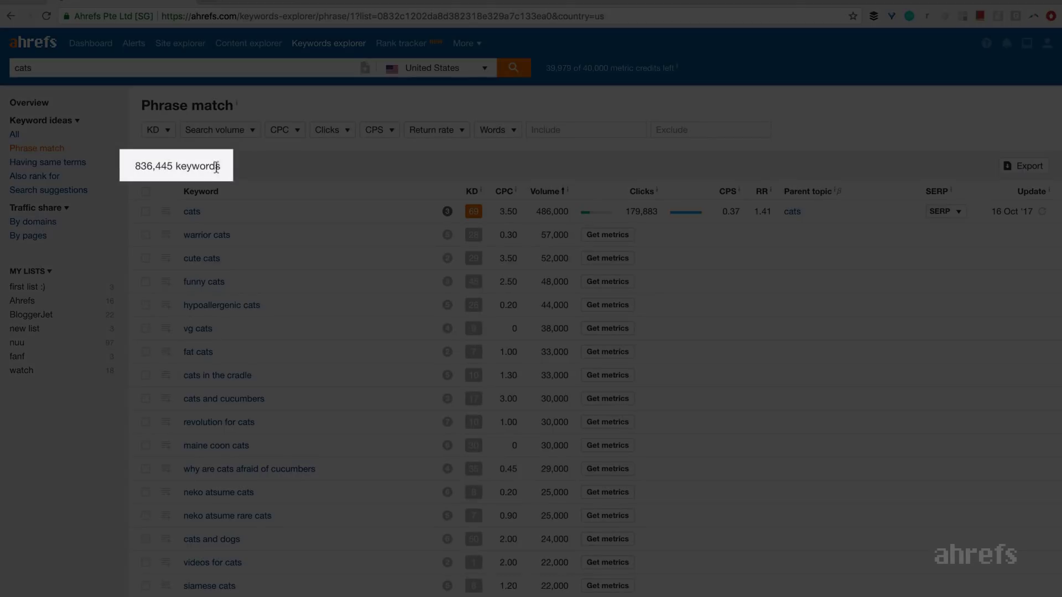
{"action": "left_click_drag", "start_coordinate": [221, 166], "coordinate": [135, 165]}
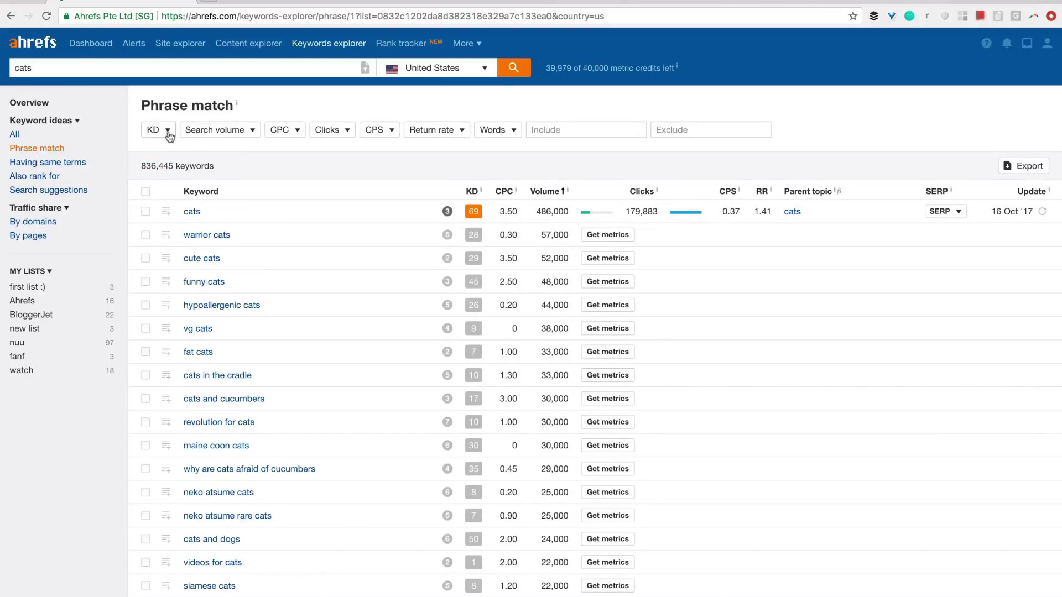
Step: Filter the 'cats' phrase-match ideas to KD 0 to 0, leaving 16,297 keywords
{"action": "left_click", "coordinate": [168, 131]}
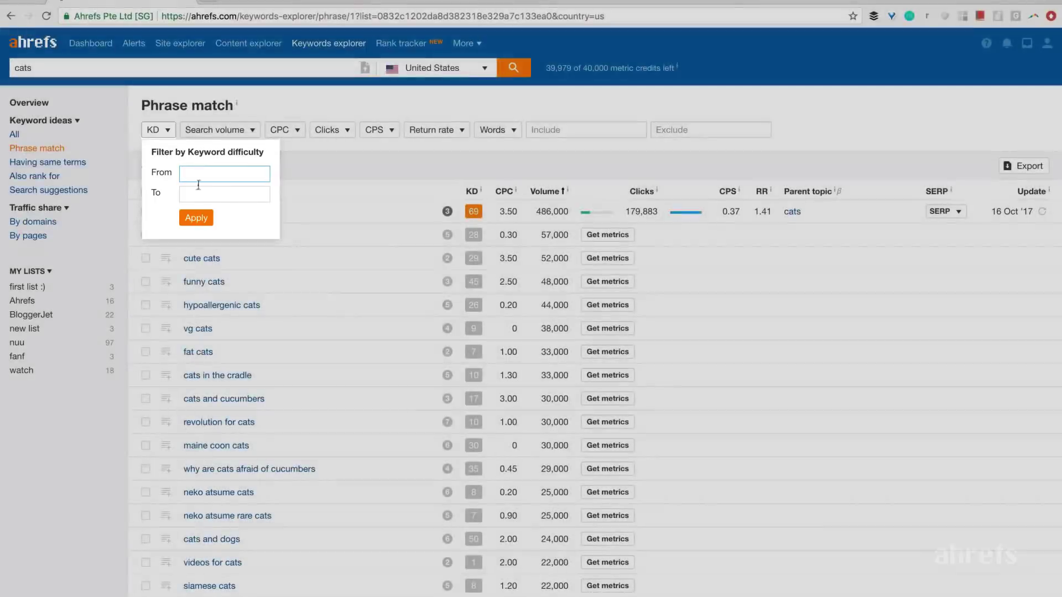
{"action": "left_click", "coordinate": [199, 195]}
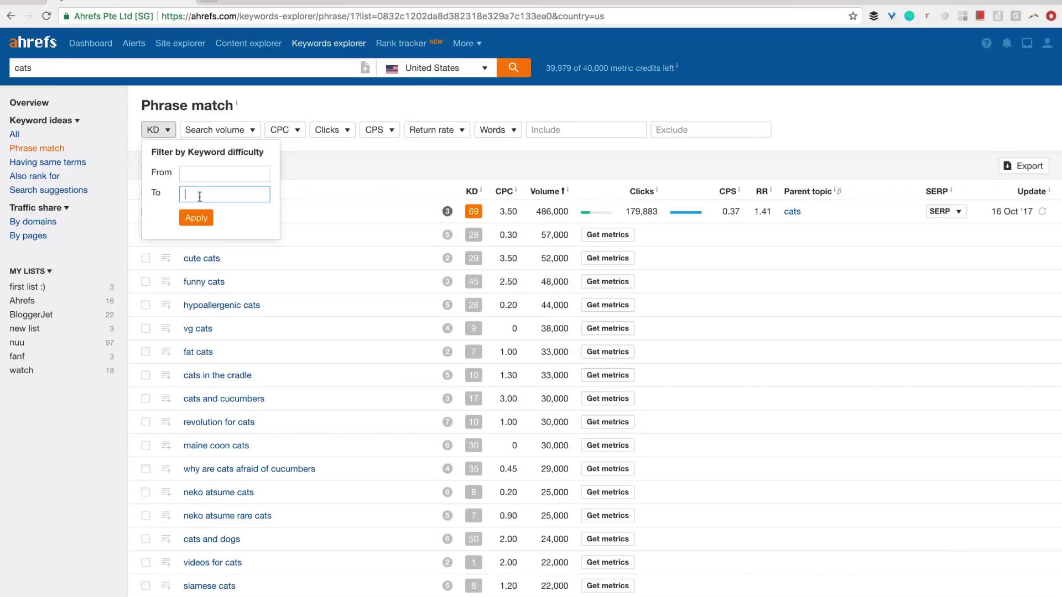
{"action": "type", "text": "0"}
{"action": "left_click", "coordinate": [196, 218]}
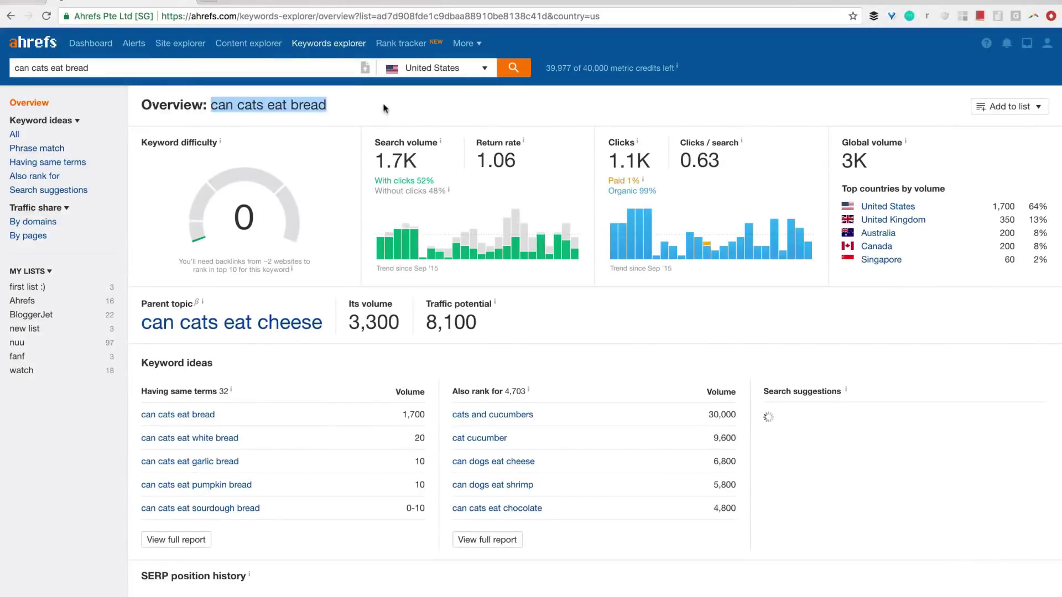
Step: Scroll the 'can cats eat bread' overview to its SERP table of ten organic results
{"action": "scroll", "coordinate": [386, 108], "scroll_direction": "down", "scroll_amount": 12}
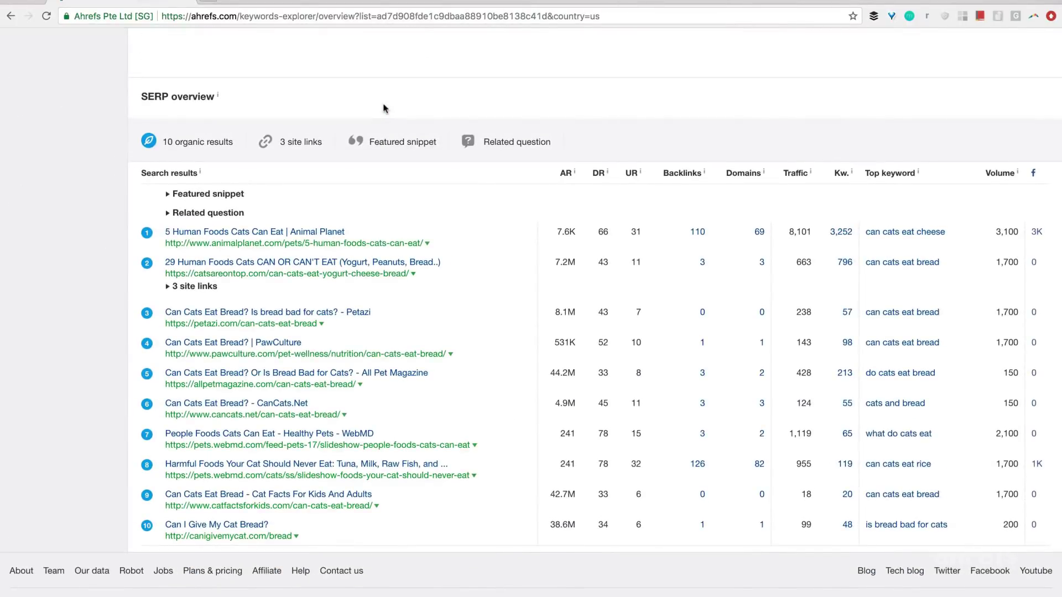